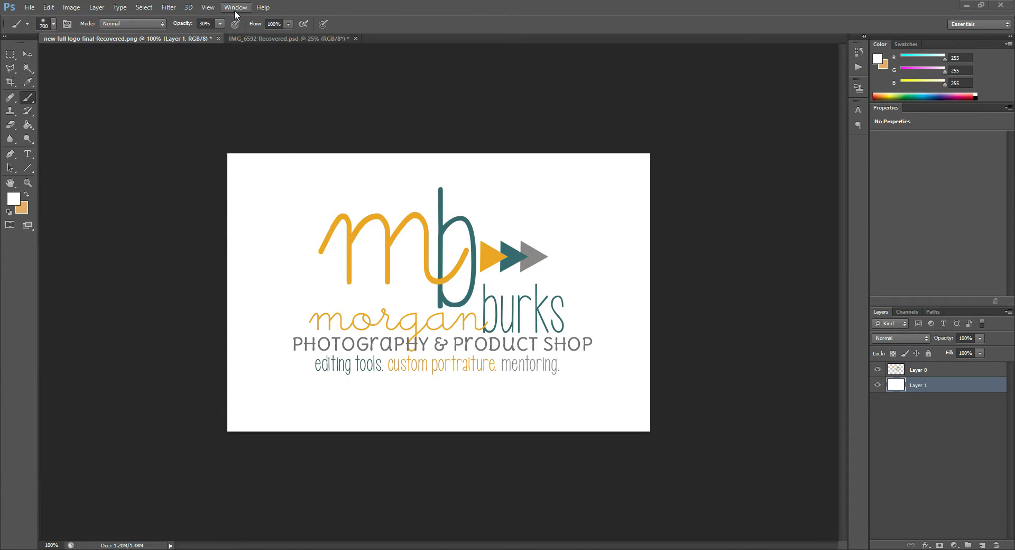
- Switch to the IMG_6592-Recovered.psd portrait document
click(252, 37)
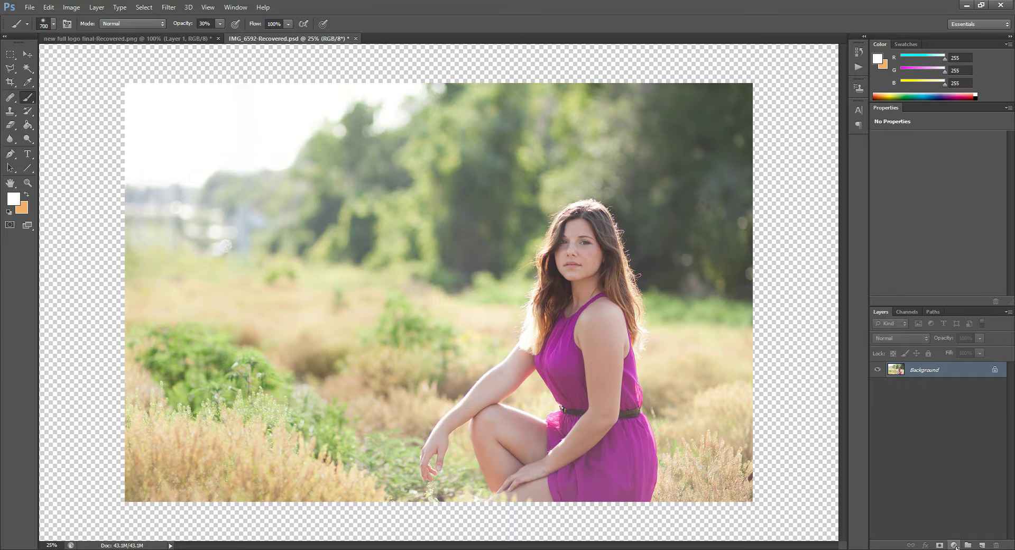
- Add a default Black & White adjustment layer above the Background
click(955, 545)
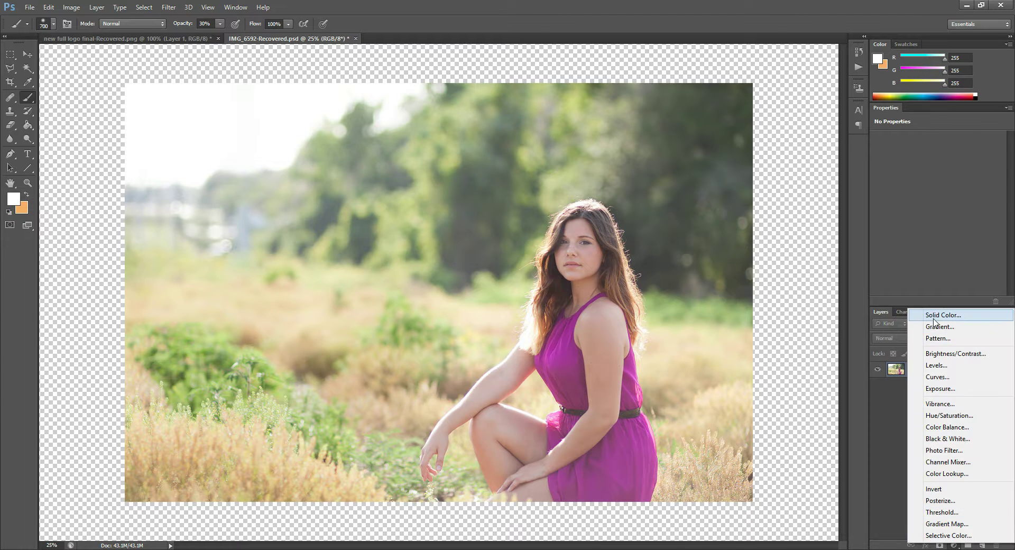
click(950, 439)
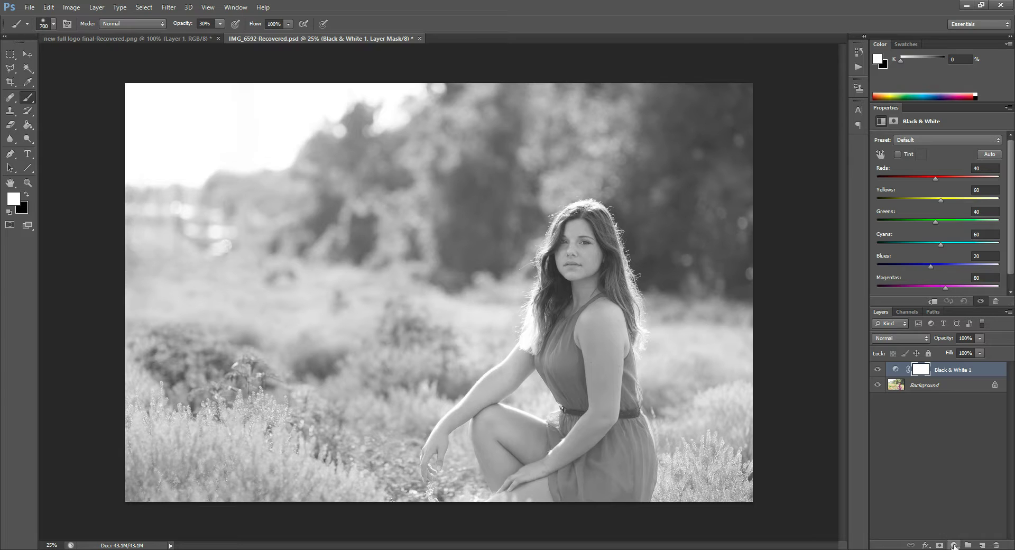
- Add a Brightness/Contrast adjustment layer with Contrast at 39 and Brightness at 0
click(955, 545)
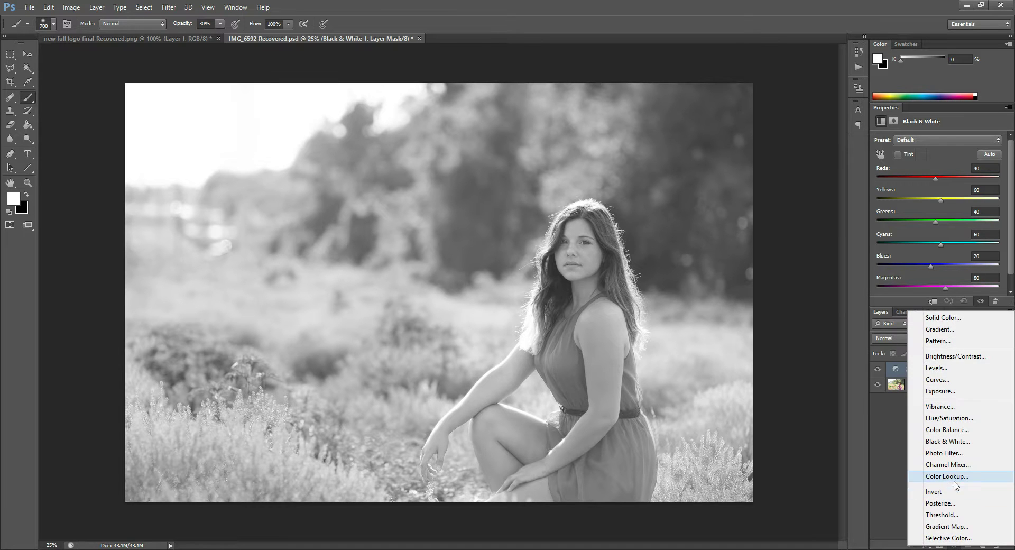
click(958, 358)
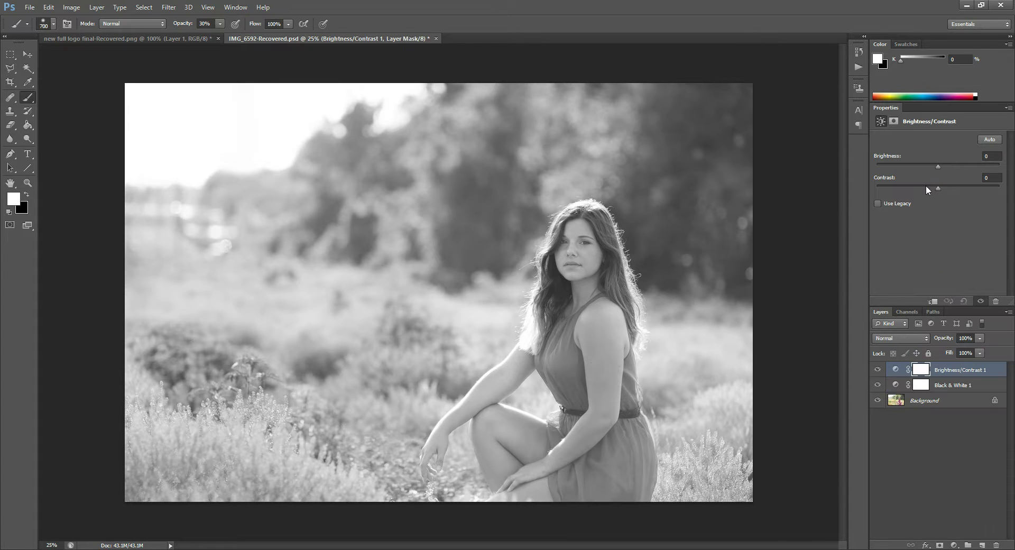
drag(938, 188, 962, 182)
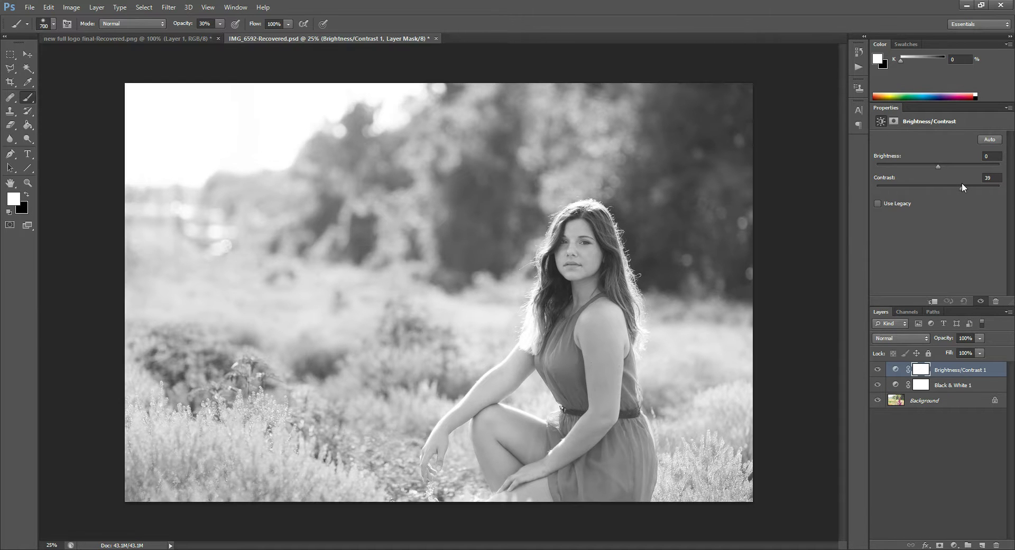
drag(963, 183, 963, 183)
- Add a grey Solid Color fill layer (RGB 124, 124, 124) and rasterize it
click(955, 546)
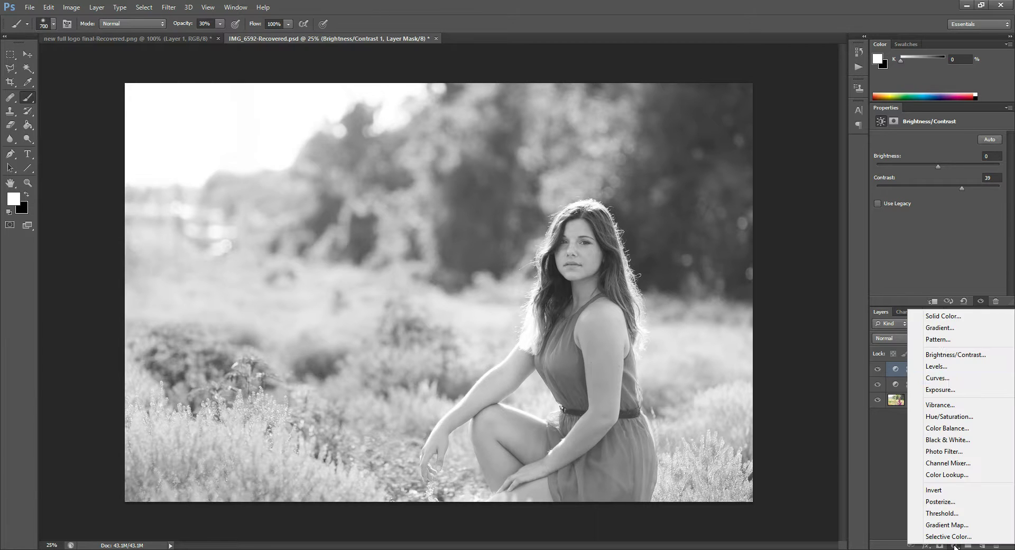
click(934, 316)
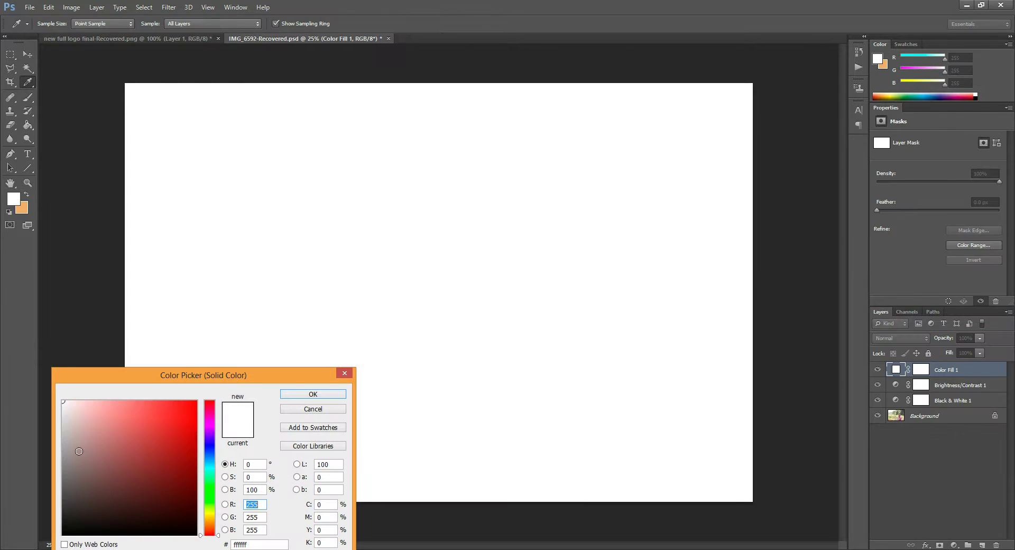
click(62, 469)
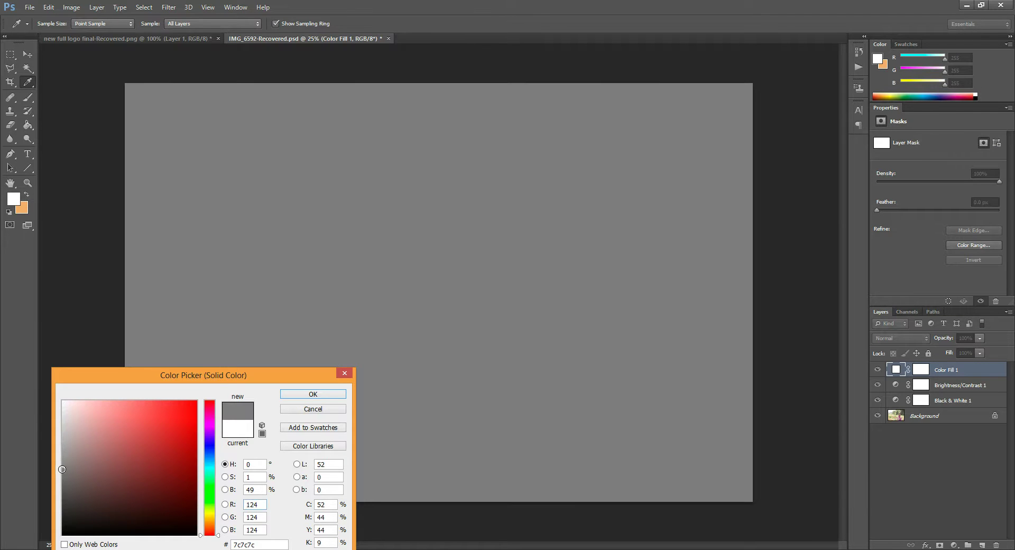
click(323, 394)
key(b)
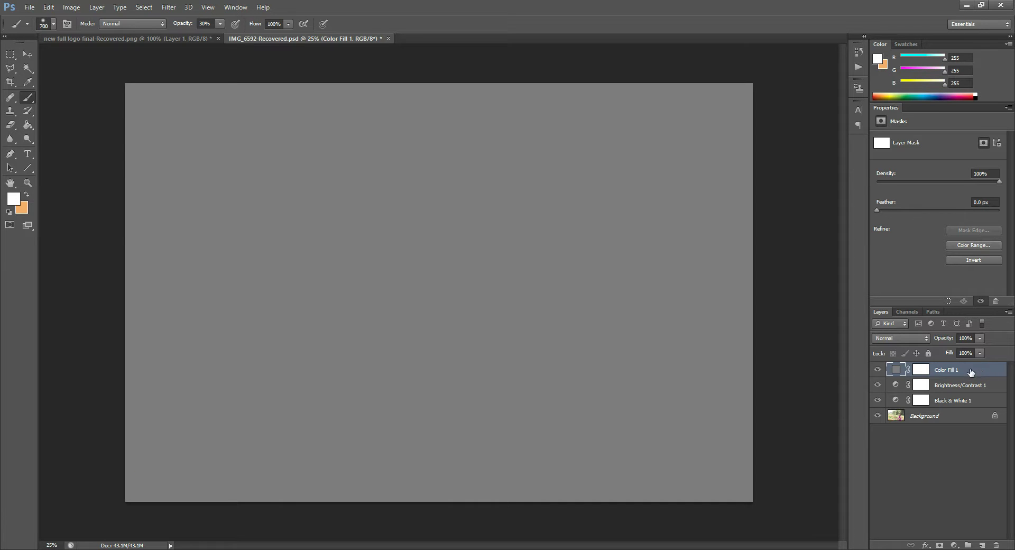
right_click(986, 369)
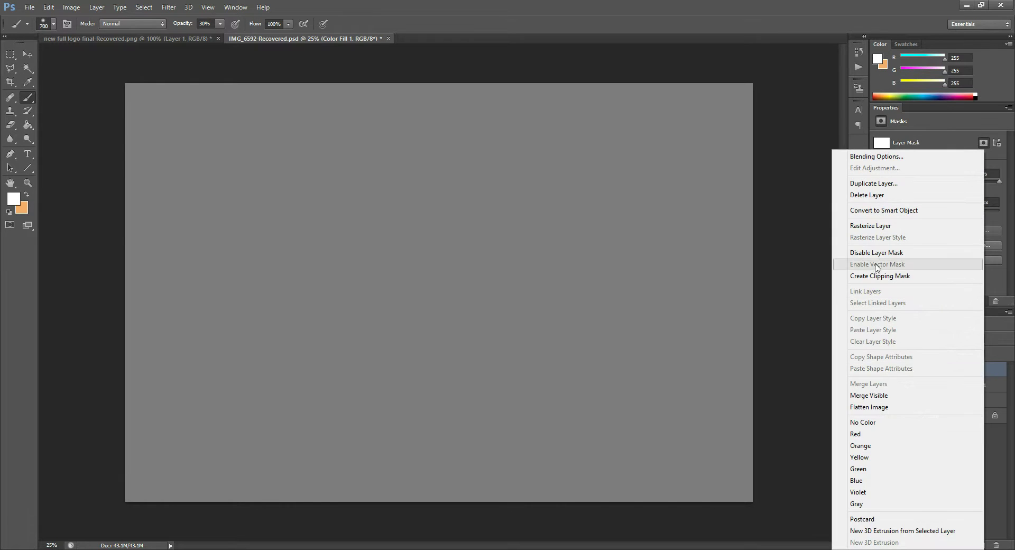
click(874, 226)
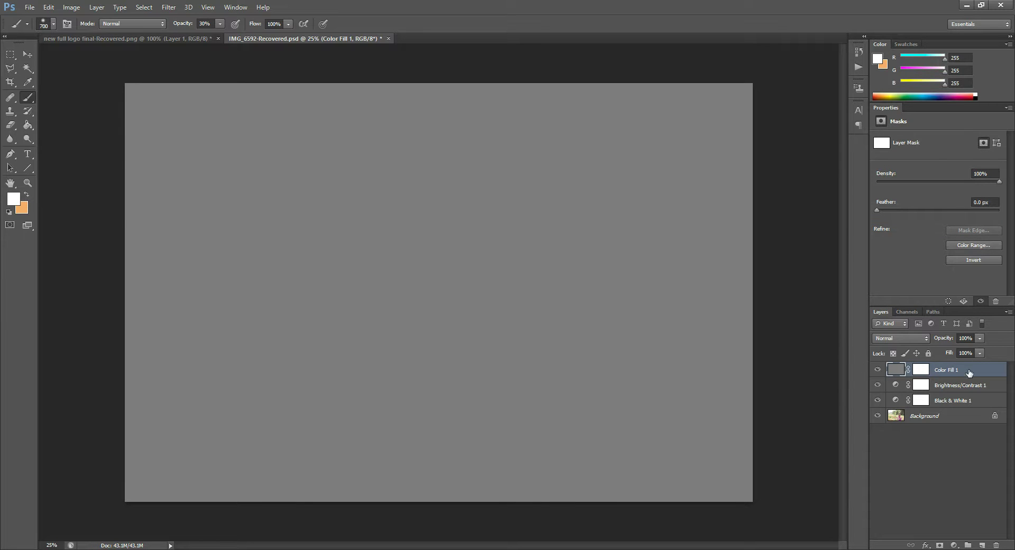
- Apply Add Noise to the grey layer: 400%, Gaussian, Monochromatic
click(167, 9)
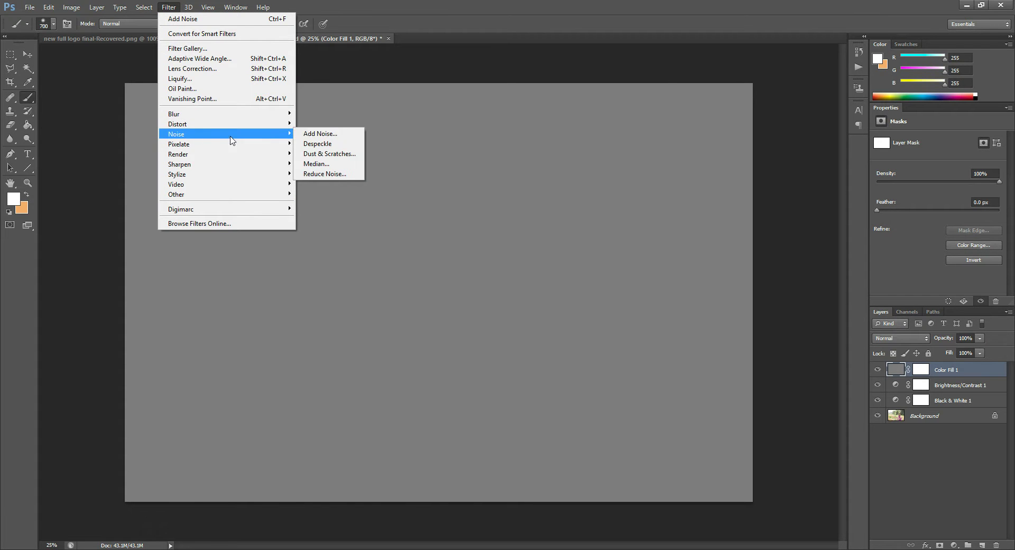
click(317, 133)
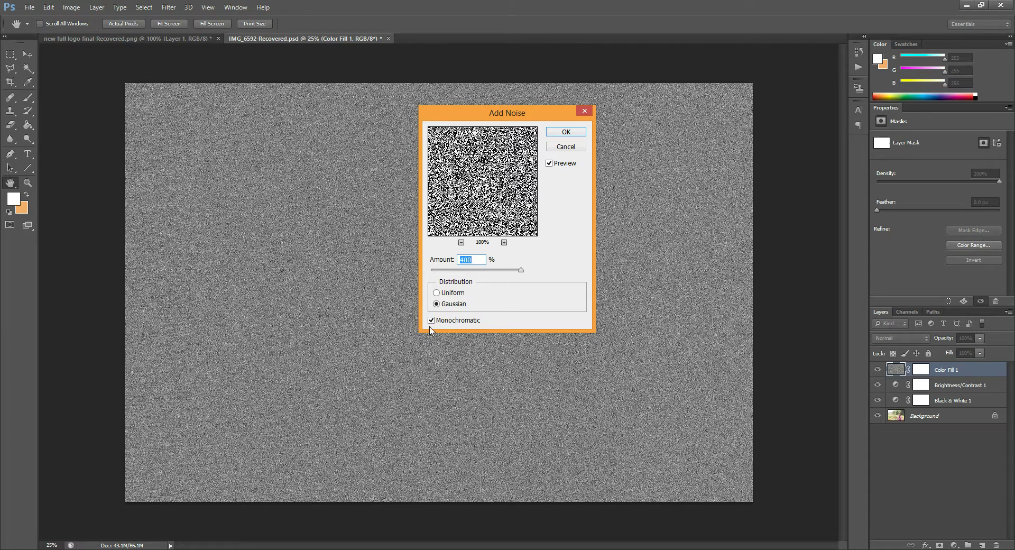
click(564, 132)
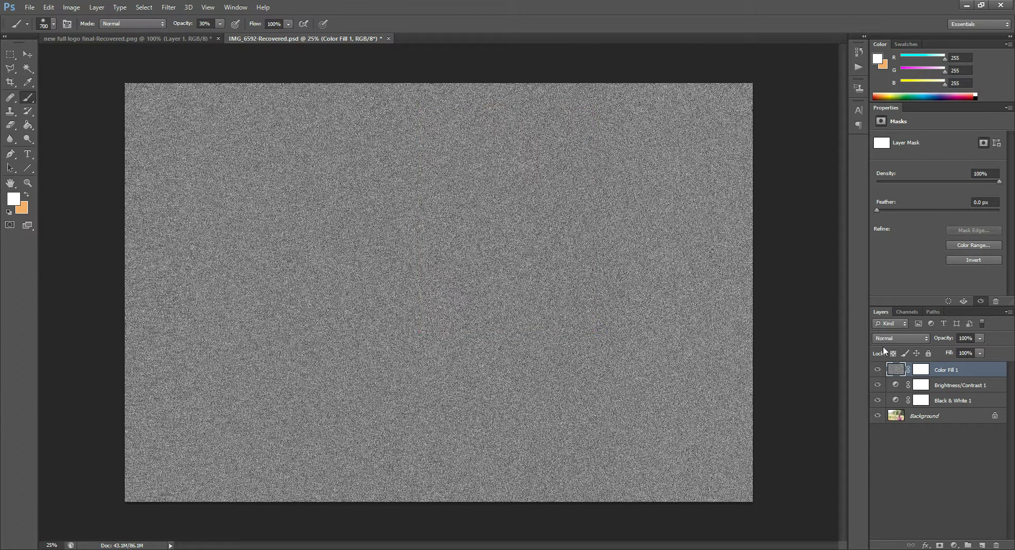
- Set the Color Fill 1 grain layer to Soft Light at 33% opacity
click(897, 337)
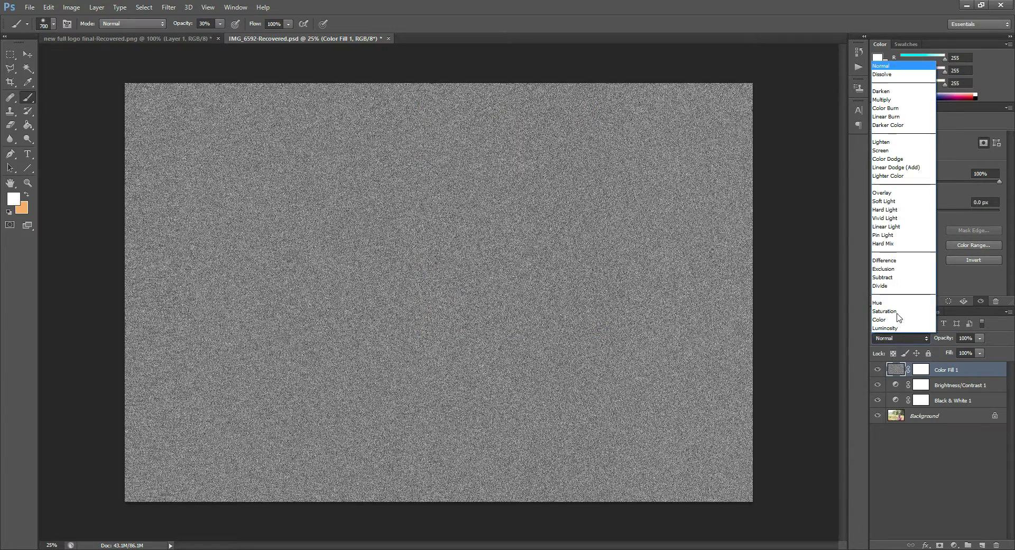
click(887, 202)
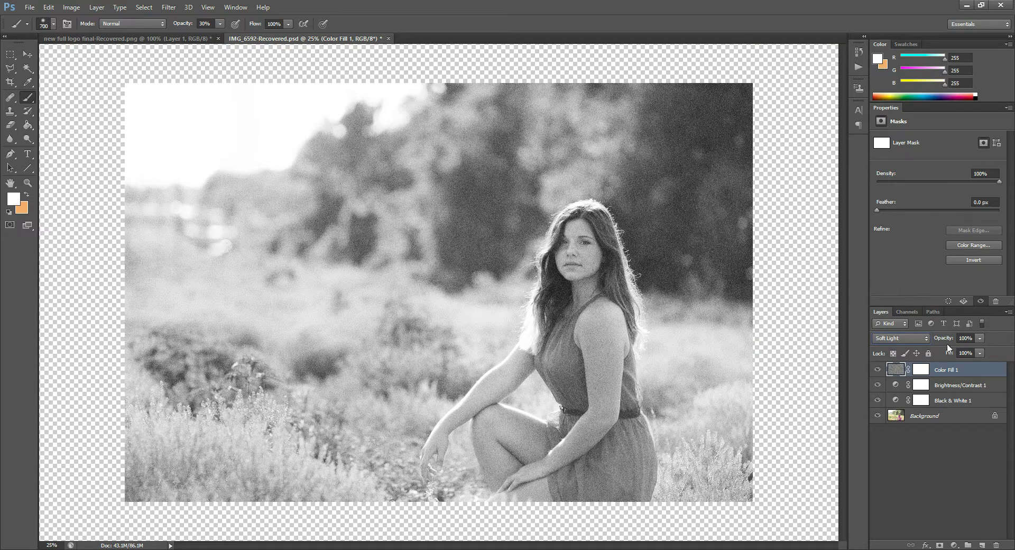
click(979, 340)
drag(979, 351, 965, 351)
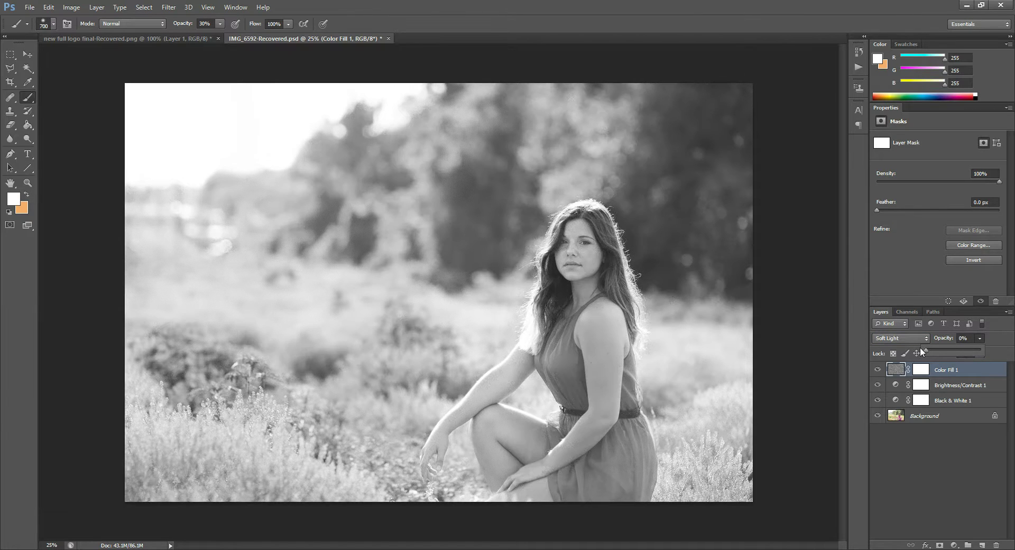
drag(928, 350, 935, 348)
drag(945, 348, 944, 347)
drag(945, 350, 944, 348)
- Add a second Solid Color fill layer in pale cream #ece3ce (RGB 236, 227, 206)
click(955, 545)
click(949, 319)
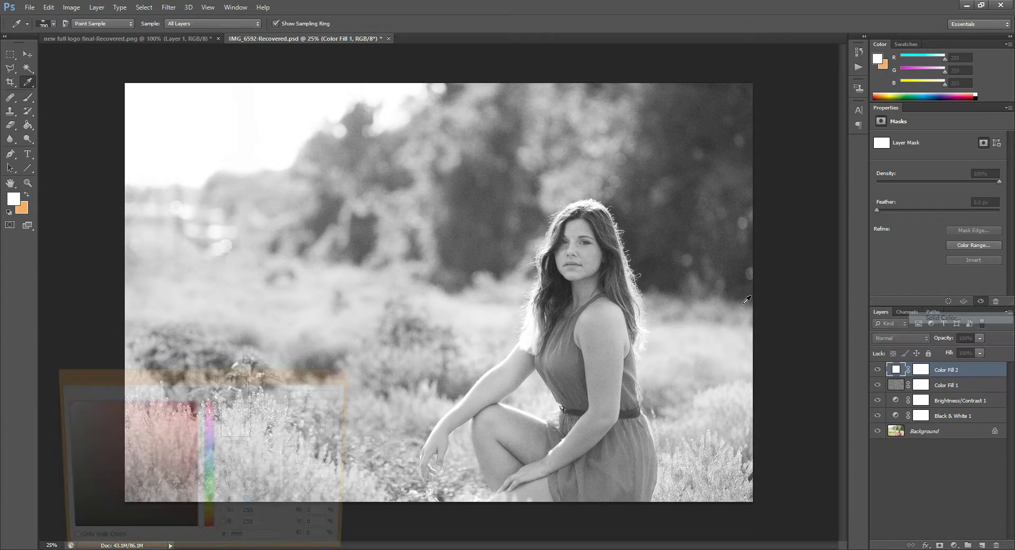
click(210, 520)
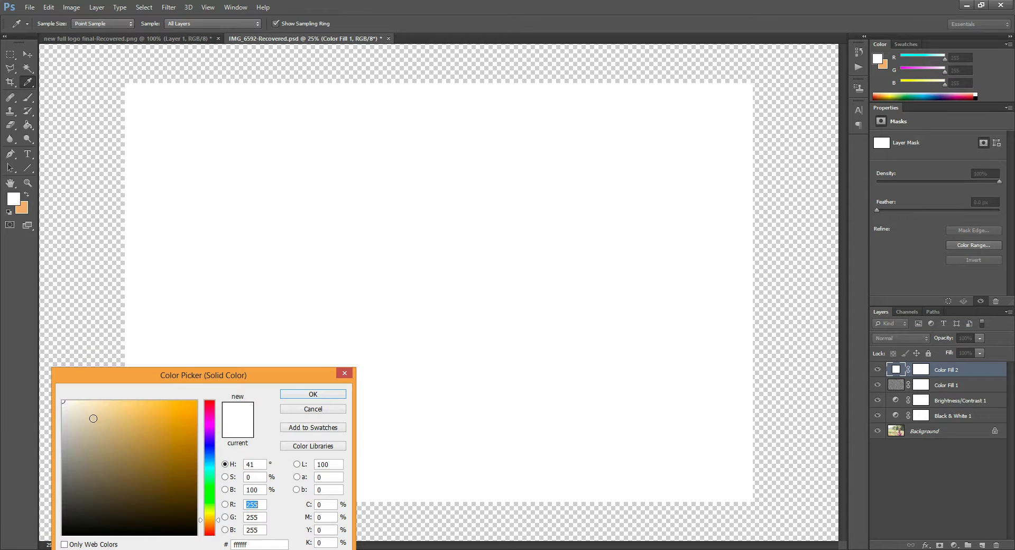
click(79, 410)
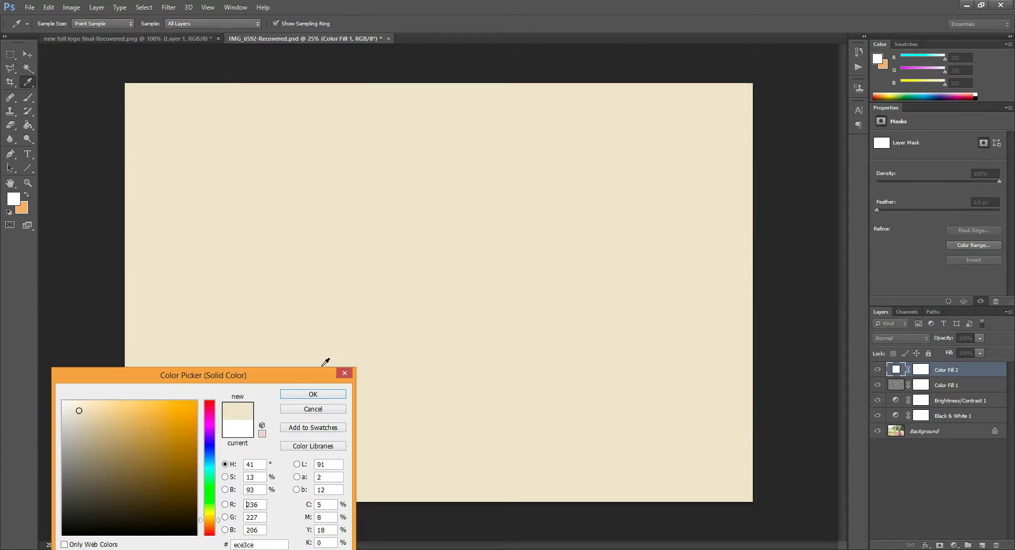
click(312, 395)
key(b)
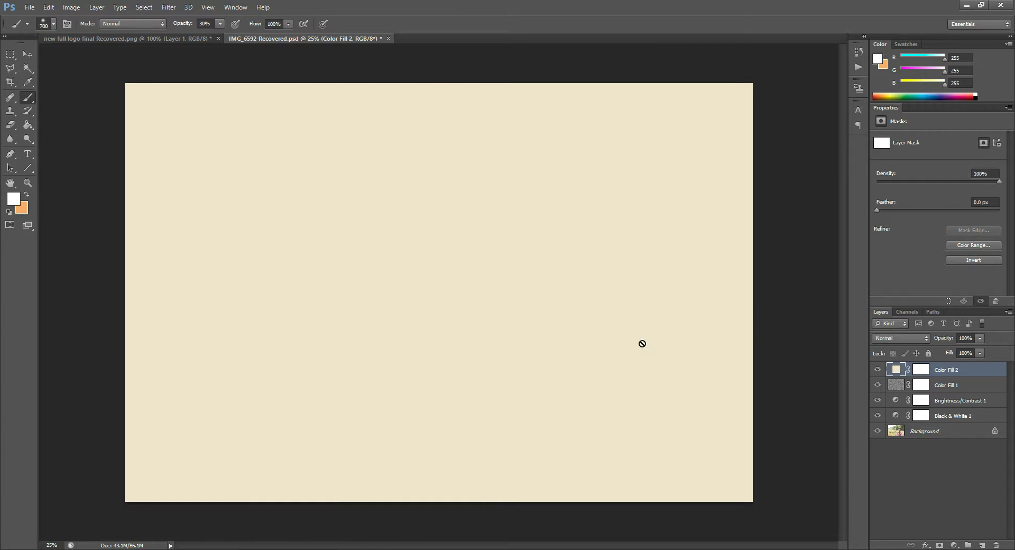
- Set Color Fill 2 to Screen blend mode and select its layer mask
click(878, 338)
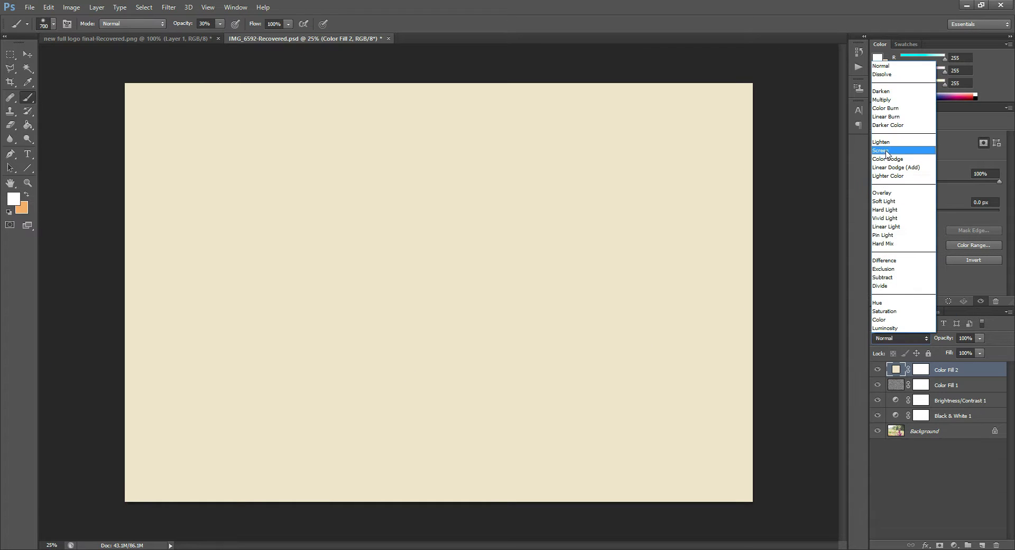
click(889, 150)
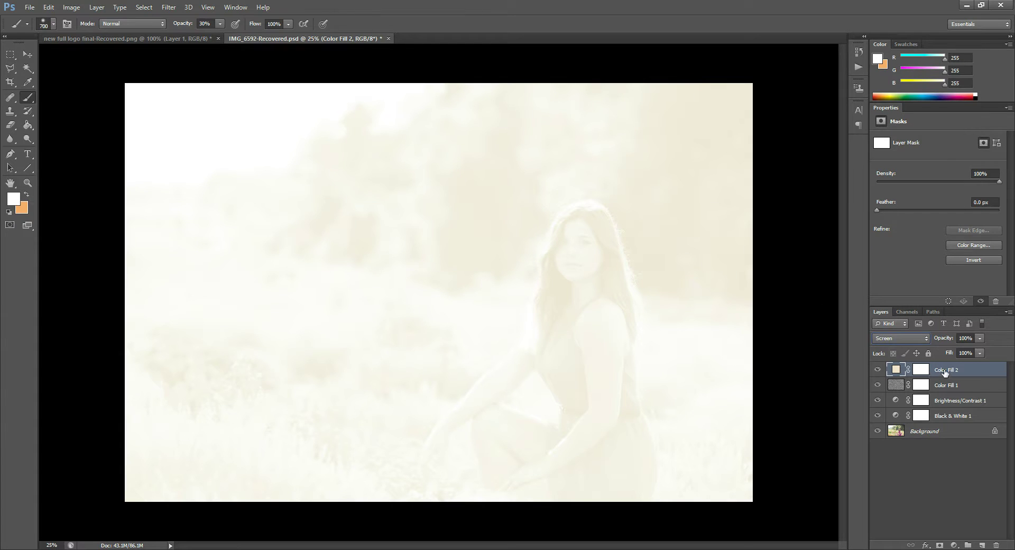
click(920, 371)
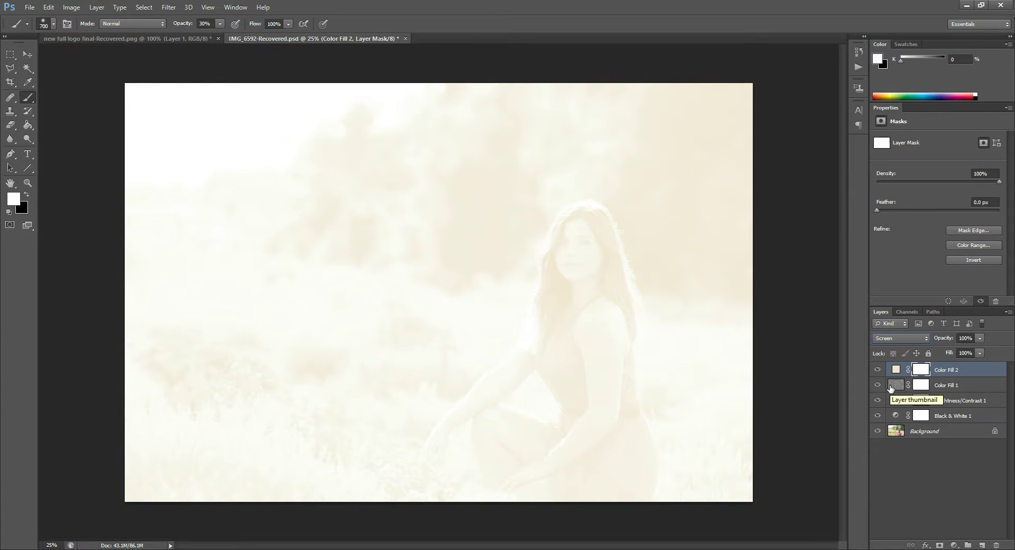
- Invert Color Fill 2's mask to black and move the layer just above Background
key(ctrl+i)
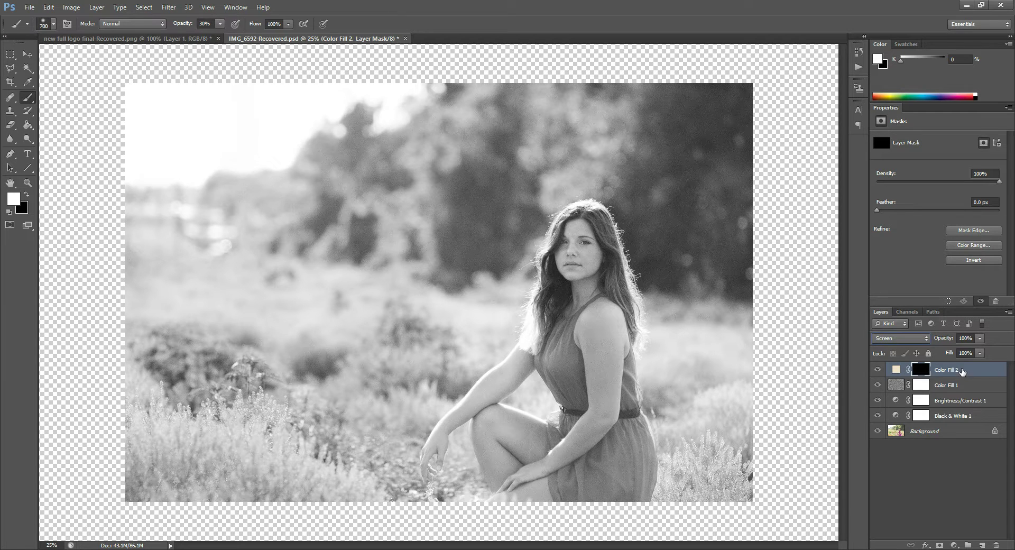
drag(962, 372, 952, 422)
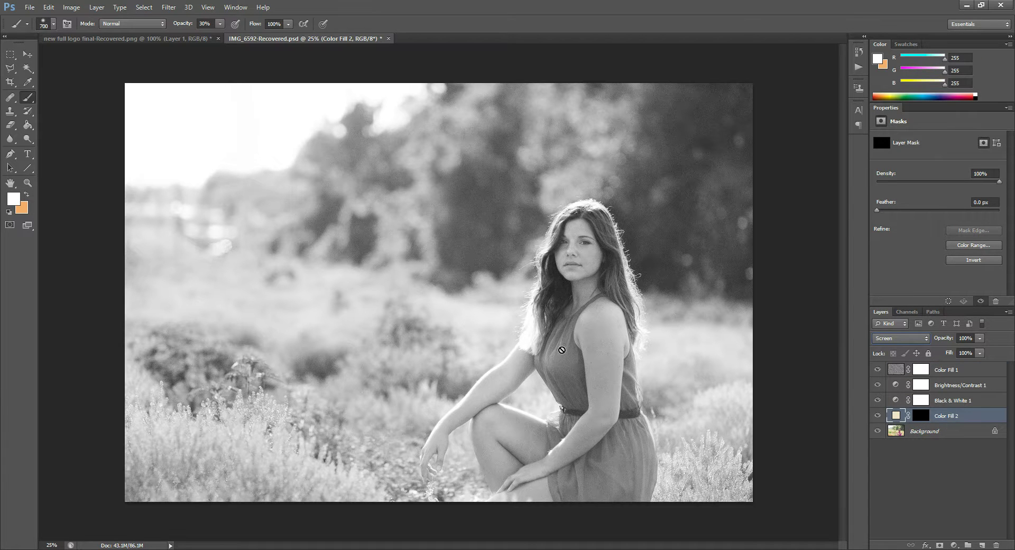
click(921, 415)
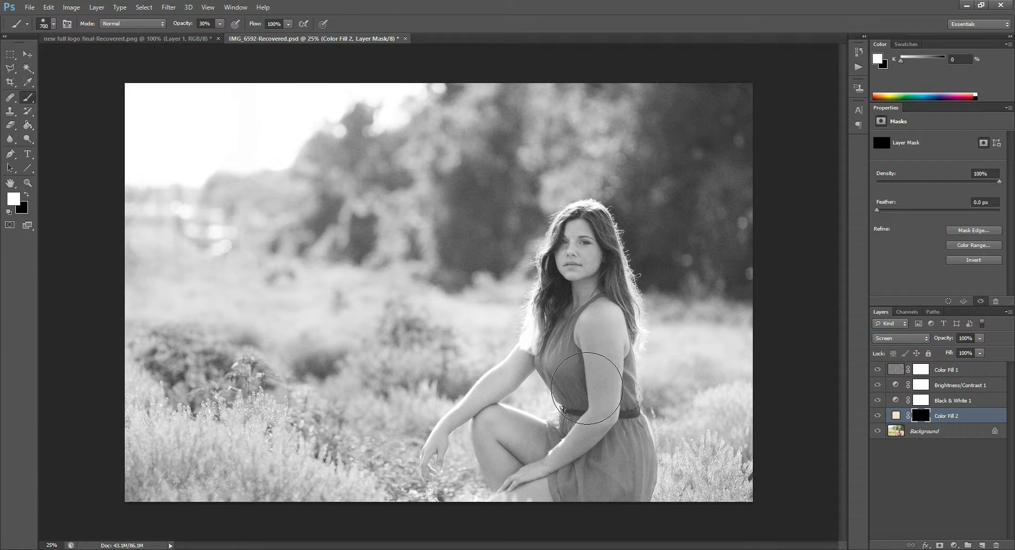
- Paint cream light into the upper left with a 1200 brush, then switch to black at 150
key(bracketright)
key(bracketright)
key(bracketright)
key(bracketright)
key(bracketright)
key(bracketright)
key(bracketright)
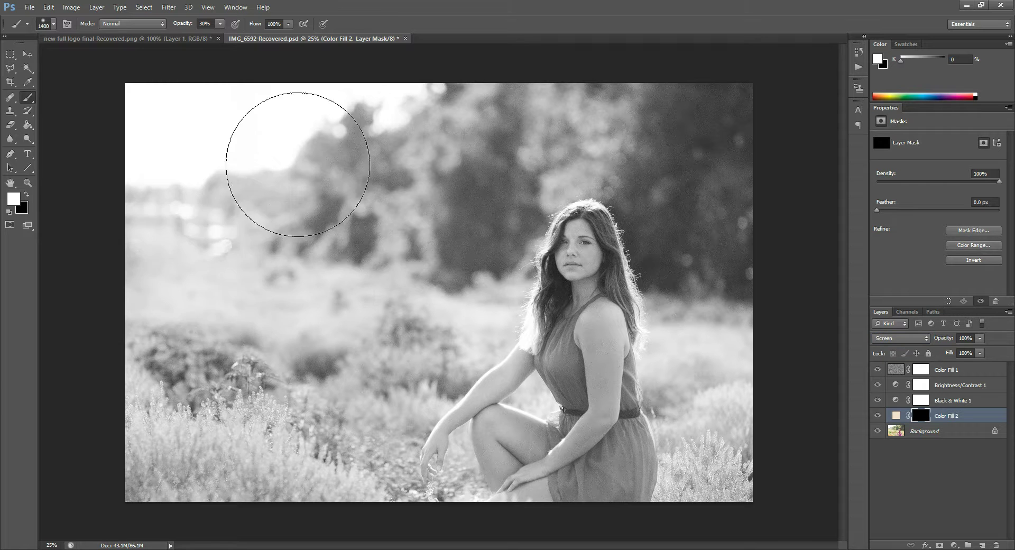
mouse_move(337, 297)
mouse_down()
mouse_move(268, 363)
mouse_move(376, 272)
mouse_move(437, 141)
mouse_move(480, 129)
mouse_move(453, 256)
mouse_move(390, 328)
mouse_move(223, 330)
mouse_move(130, 313)
mouse_move(422, 217)
mouse_move(480, 125)
mouse_move(311, 223)
mouse_up()
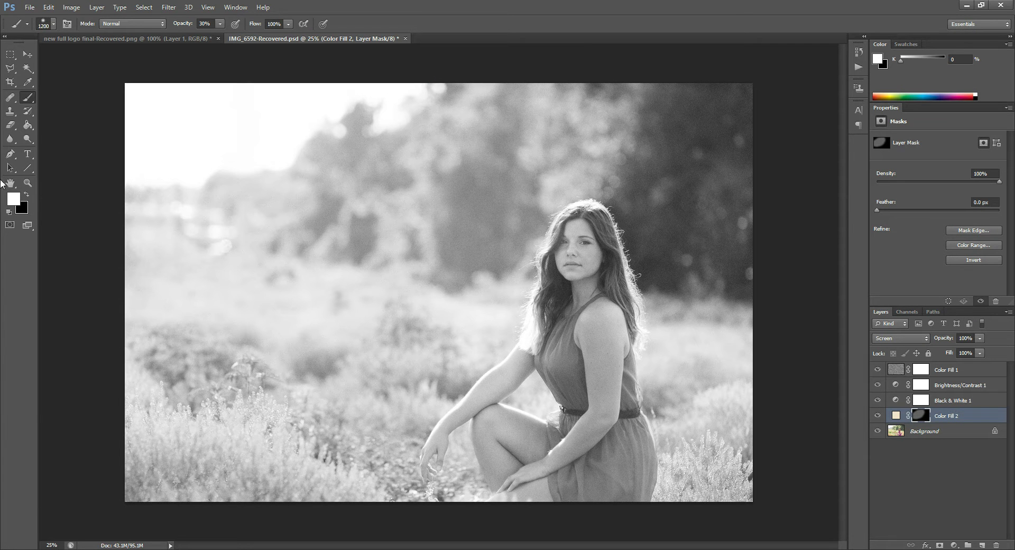
click(26, 194)
key(bracketleft)
key(bracketleft)
key(bracketleft)
key(bracketleft)
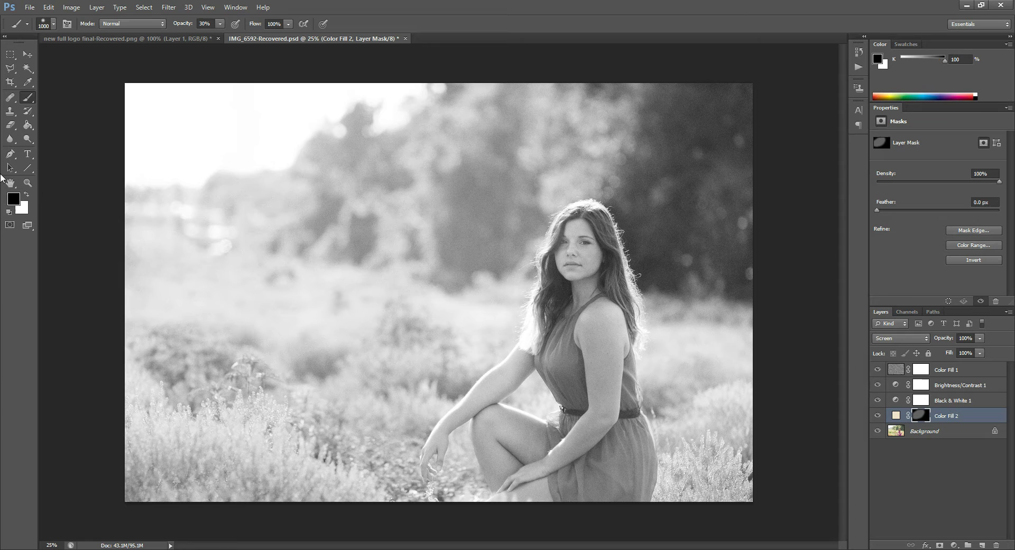
key(bracketleft)
key(bracketleft)
key(bracketleft)
key(bracketleft)
key(bracketleft)
key(bracketleft)
key(bracketleft)
key(bracketleft)
key(bracketleft)
key(bracketleft)
key(bracketleft)
- Duplicate Color Fill 2 and set the copy to Overlay blend mode
drag(978, 418, 982, 545)
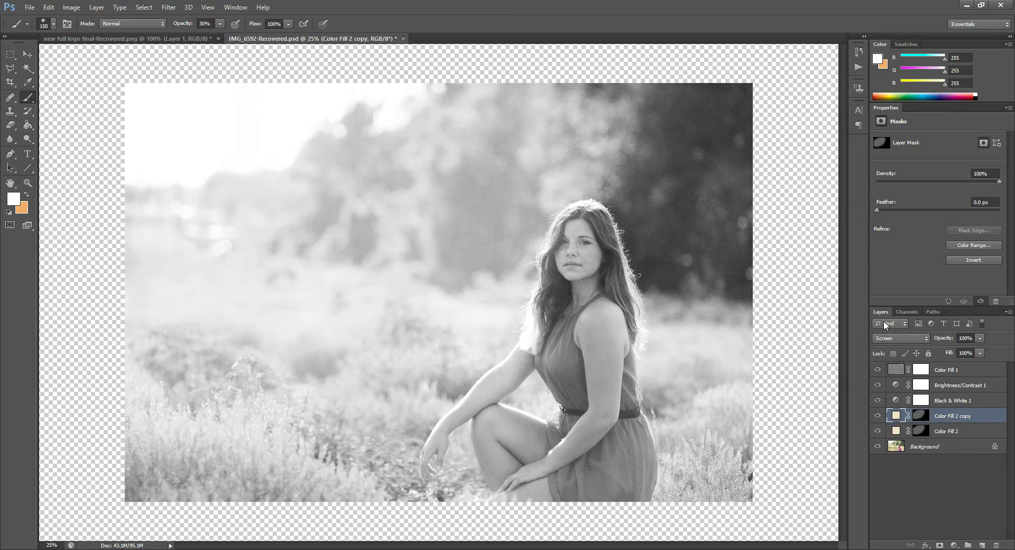
click(889, 341)
click(899, 195)
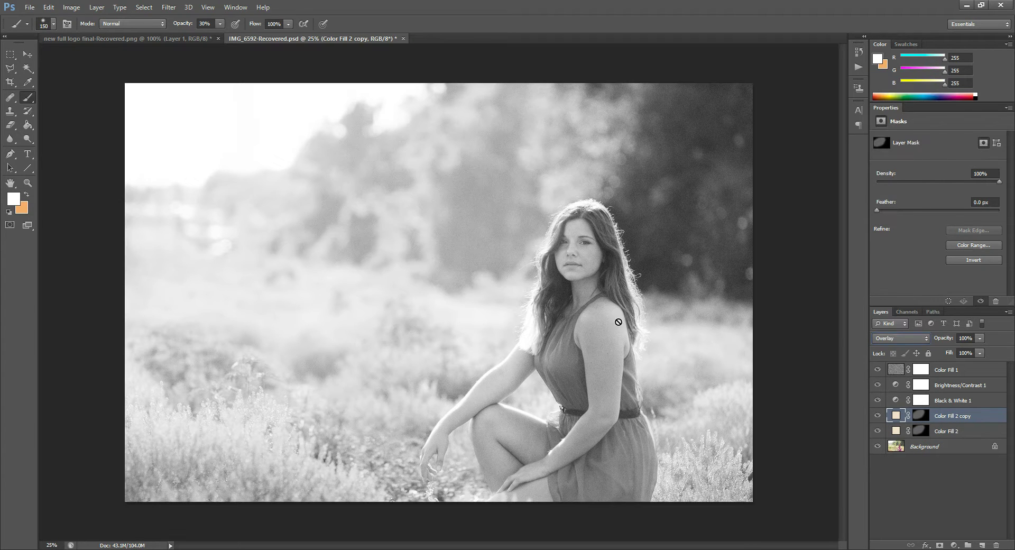
- Toggle layer visibility to compare, leaving Black & White 1 and Brightness/Contrast 1 hidden
click(878, 417)
click(878, 416)
click(878, 401)
click(878, 385)
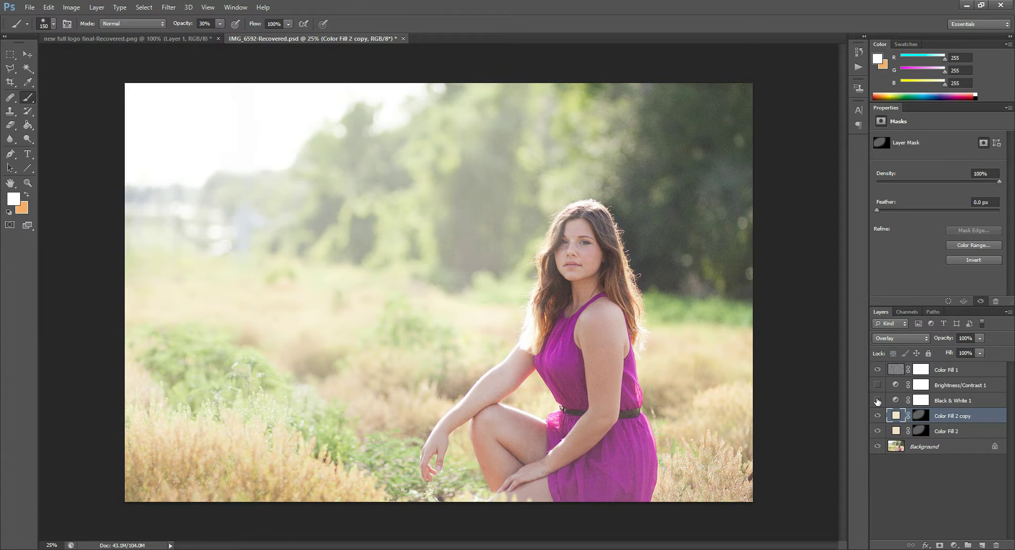
click(878, 416)
click(878, 415)
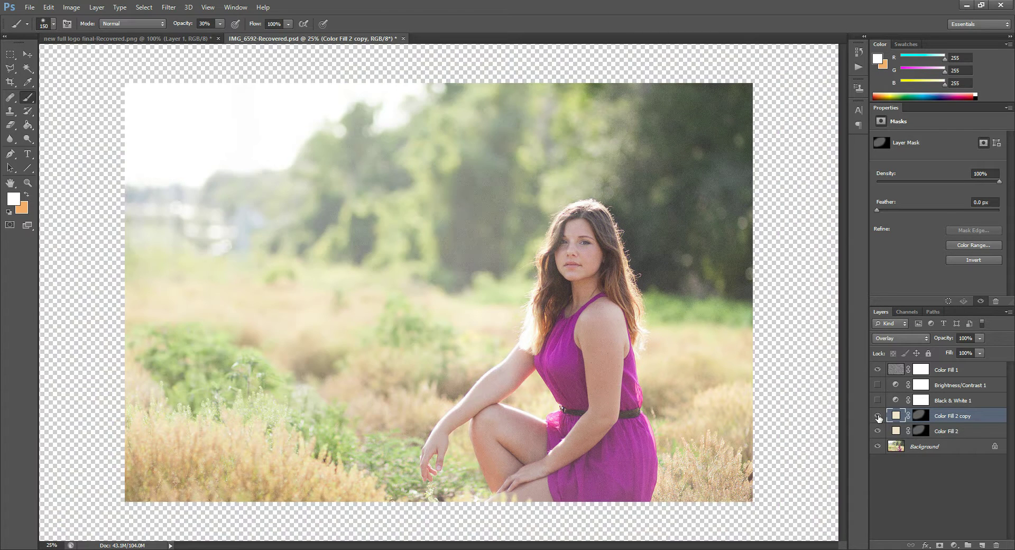
click(878, 446)
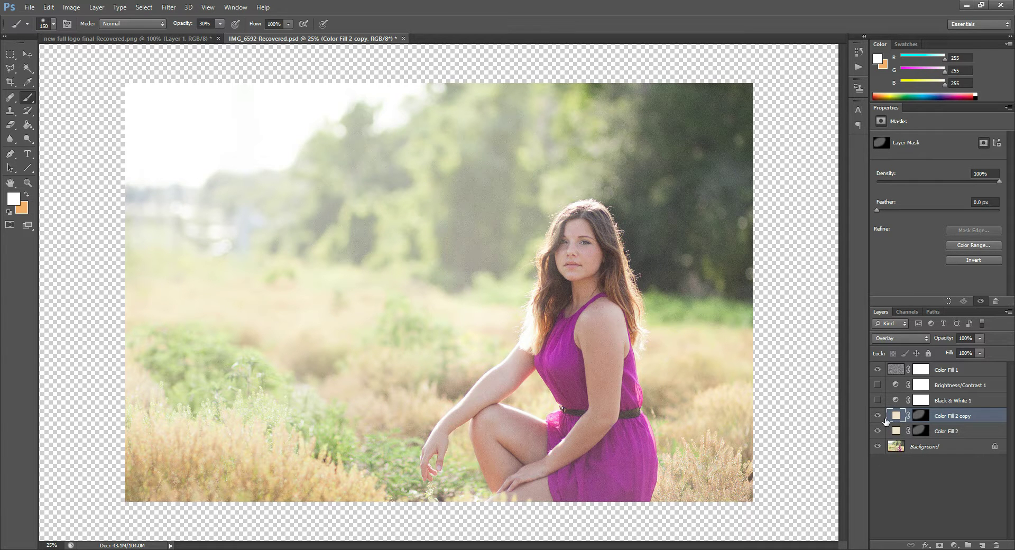
- Show Black & White 1 and Brightness/Contrast 1 again, then compare against the Background alone
click(878, 400)
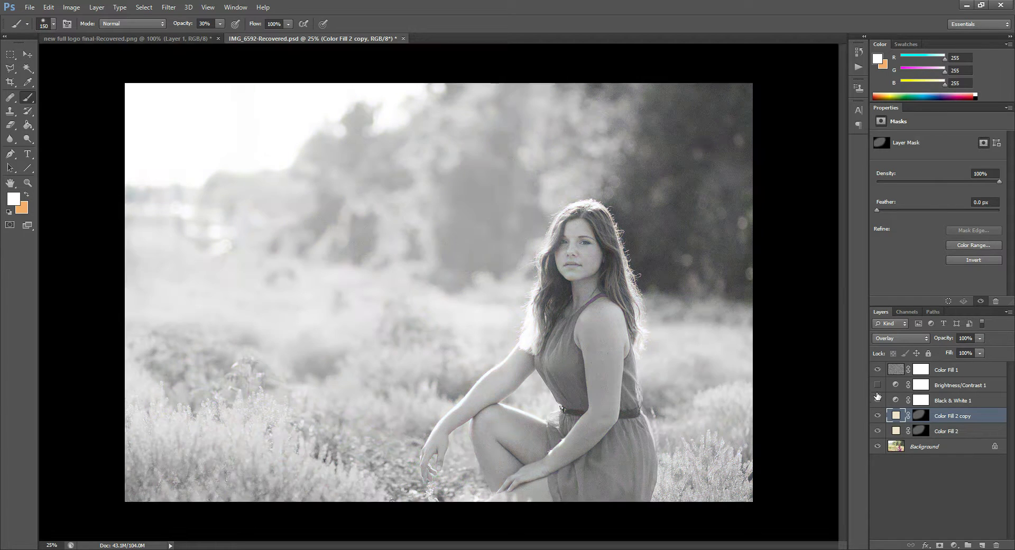
click(877, 385)
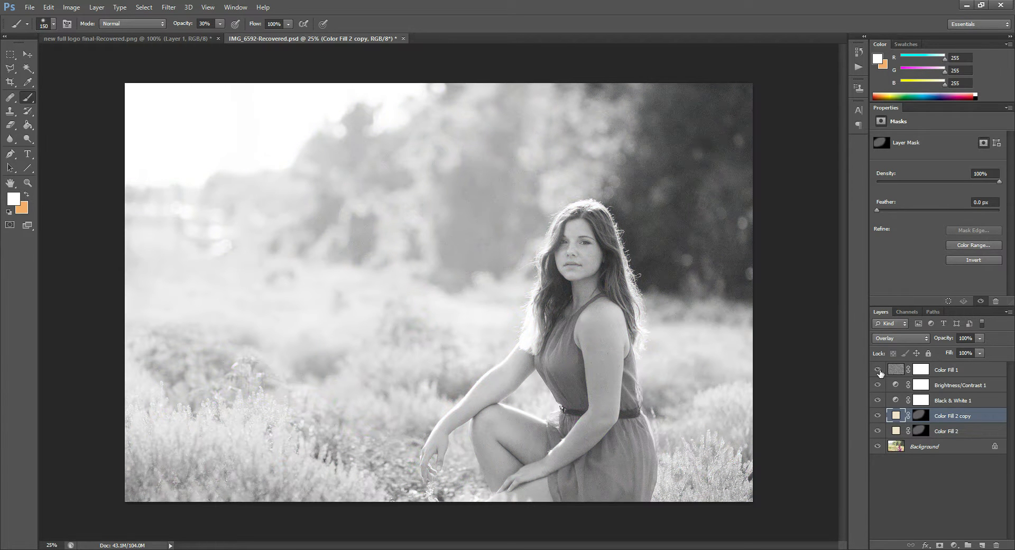
alt+click(878, 447)
alt+click(878, 447)
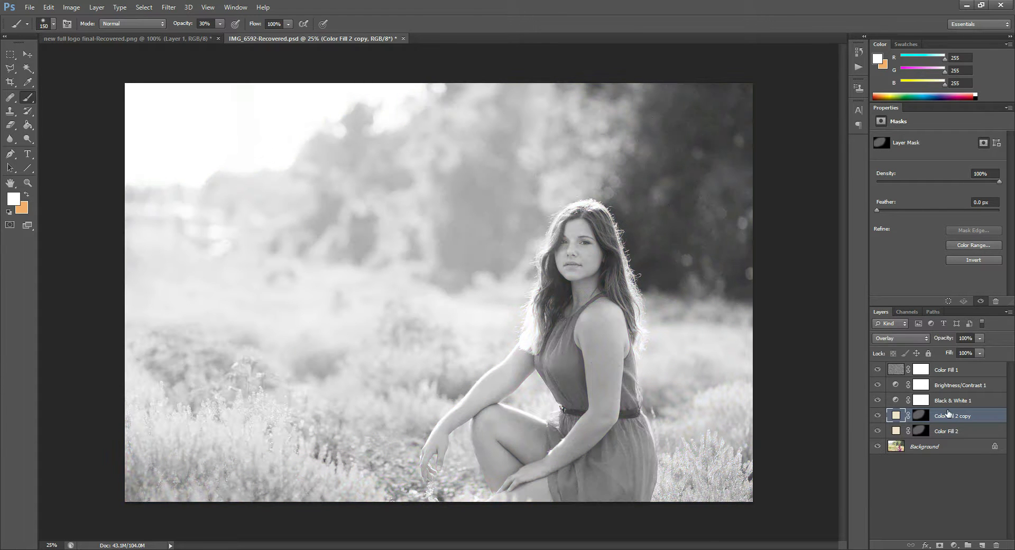